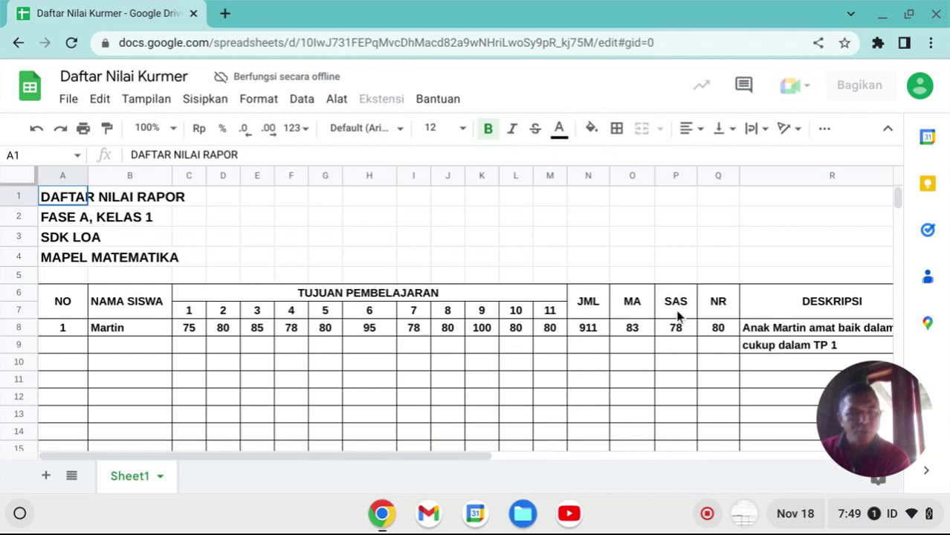
# Step: Examine the student's scores in row 8 under TUJUAN PEMBELAJARAN, from objectives 1, 2 and 3 to objective 11 and the JML total
pyautogui.click(684, 238)
pyautogui.scroll(-1, 684, 238)
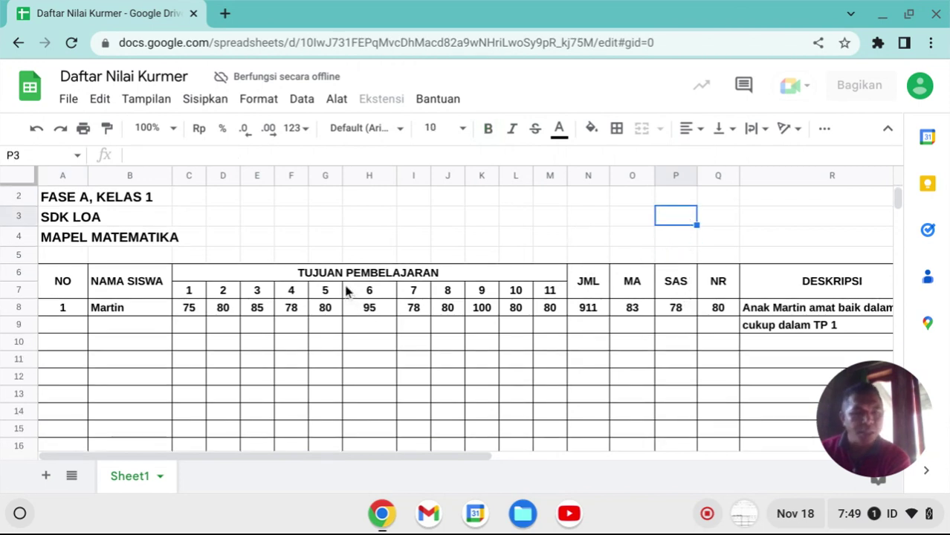
pyautogui.click(196, 309)
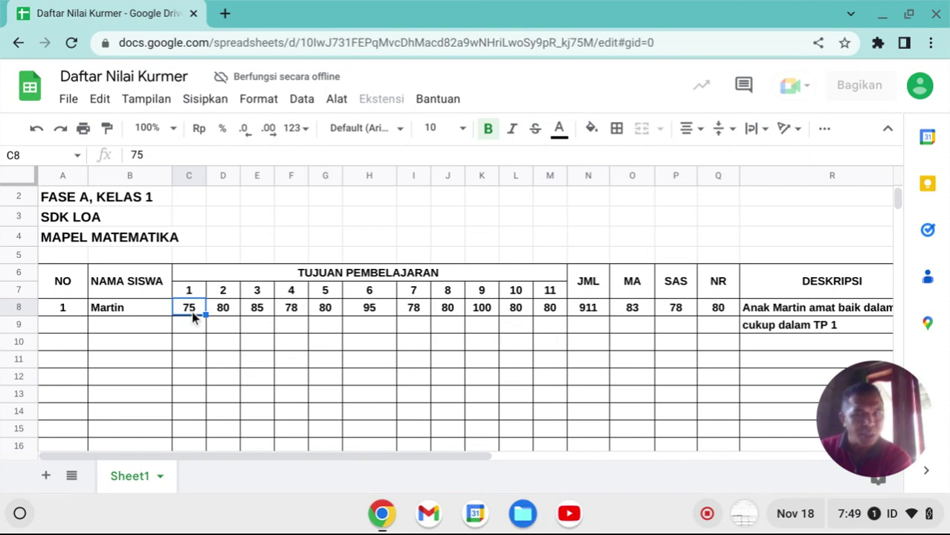
pyautogui.click(230, 310)
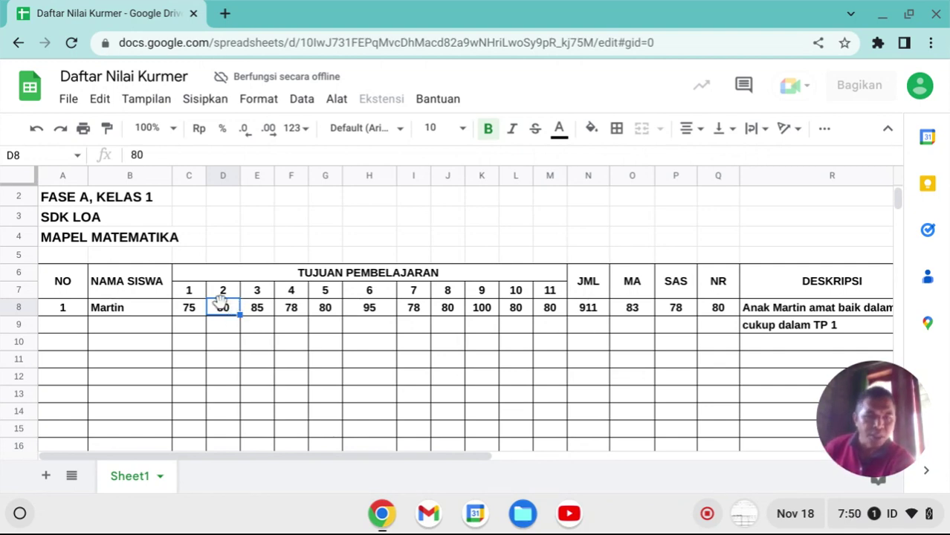
pyautogui.click(258, 312)
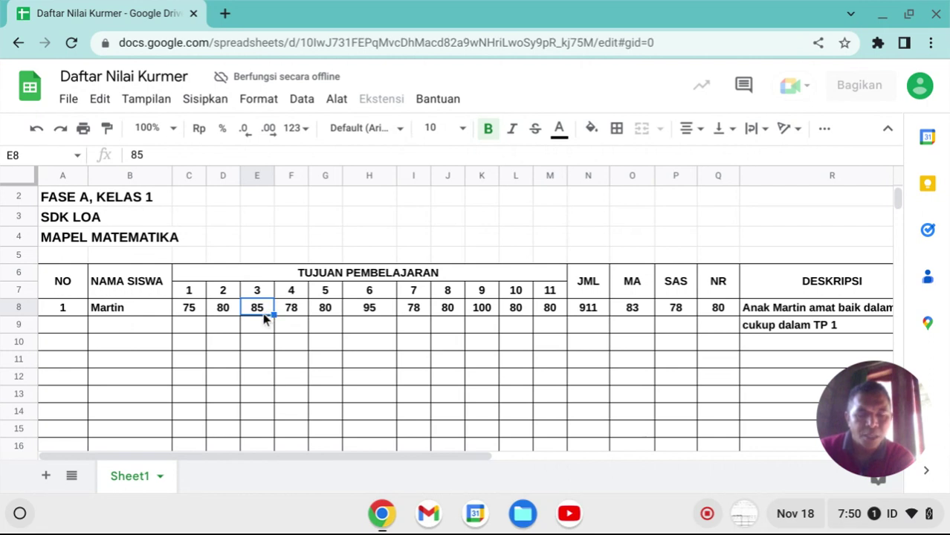
pyautogui.click(547, 292)
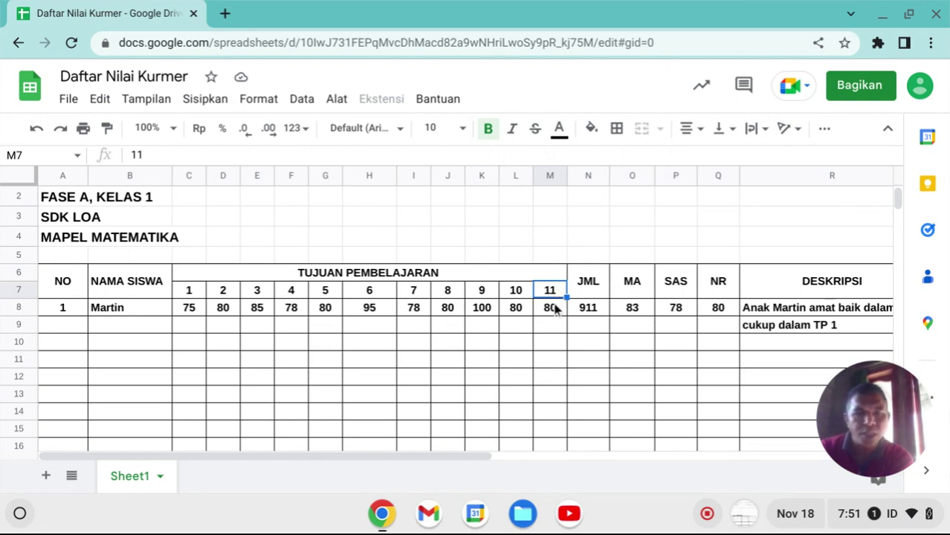
pyautogui.click(583, 316)
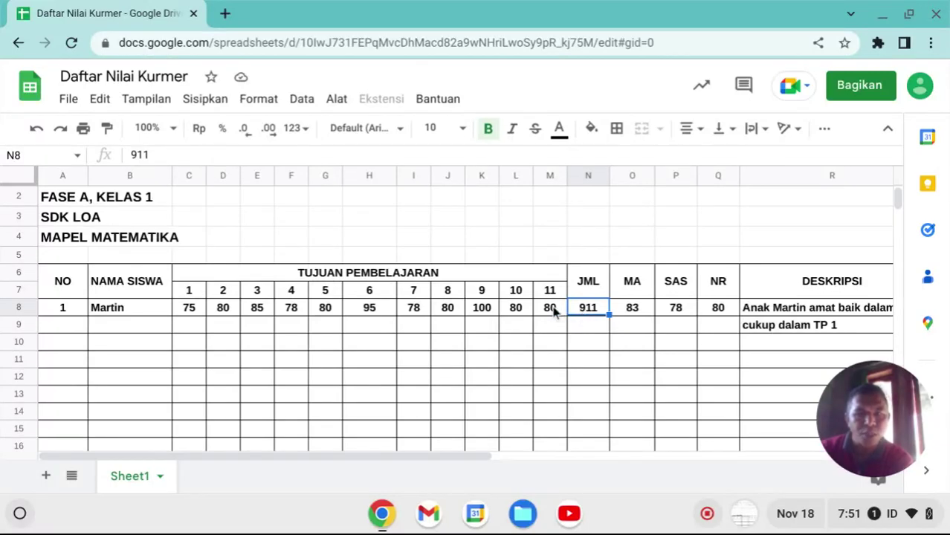
pyautogui.click(552, 312)
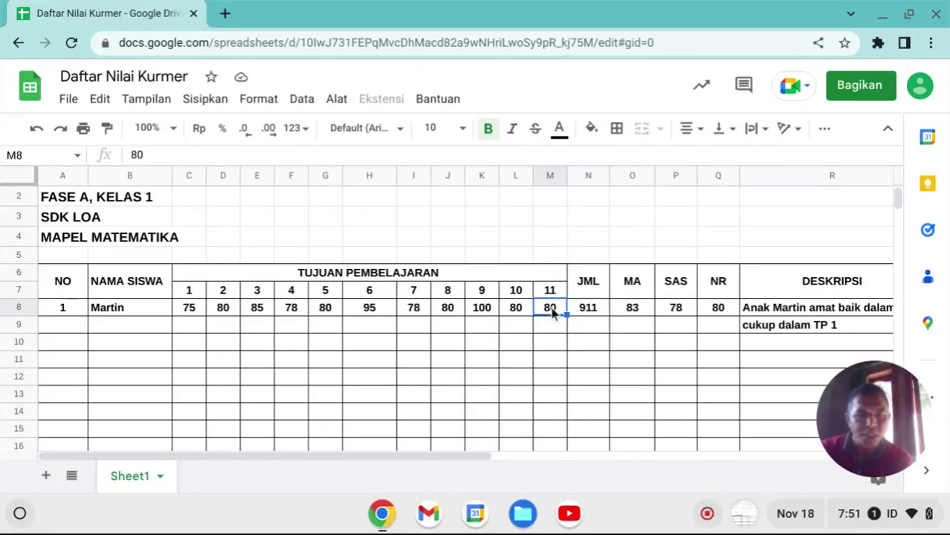
# Step: Inspect how the student's MA, SAS and NR values in row 8 are entered or calculated
pyautogui.click(629, 312)
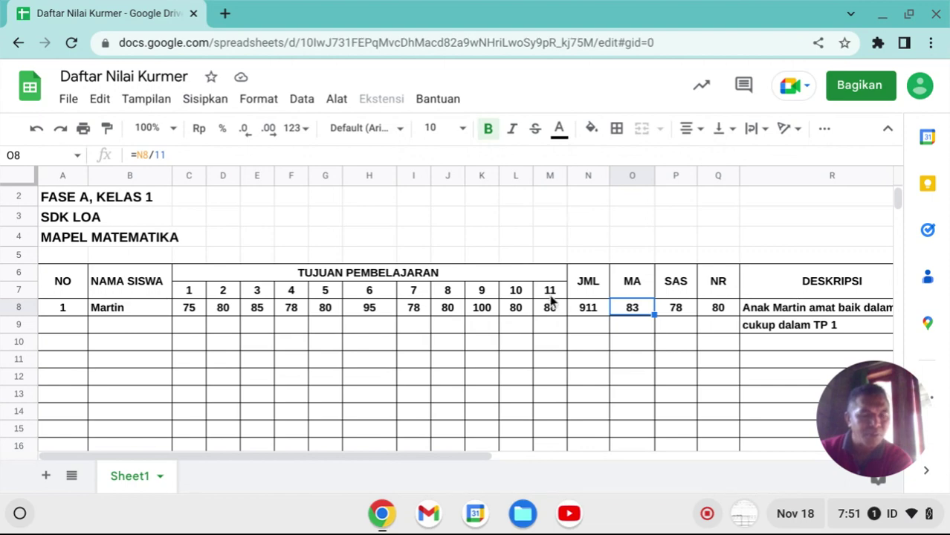
pyautogui.click(680, 313)
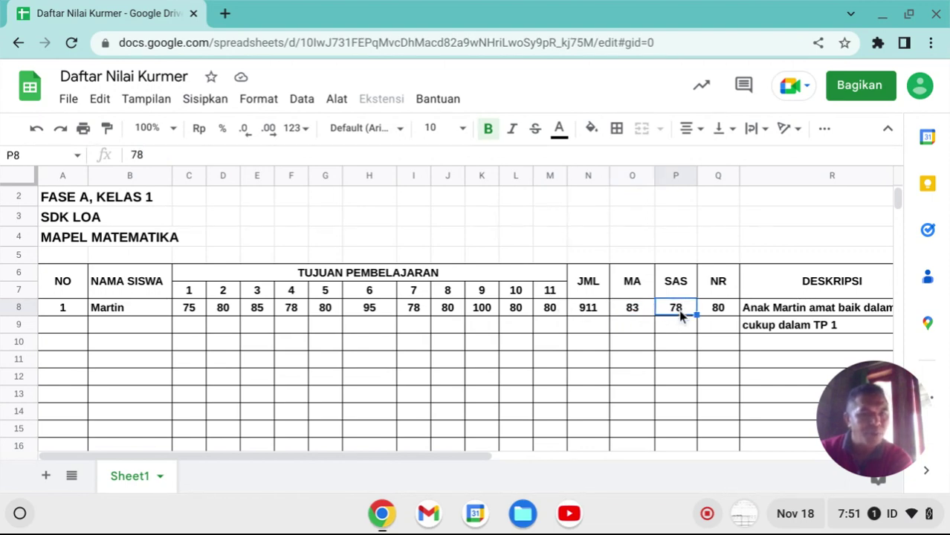
pyautogui.click(641, 315)
pyautogui.click(676, 311)
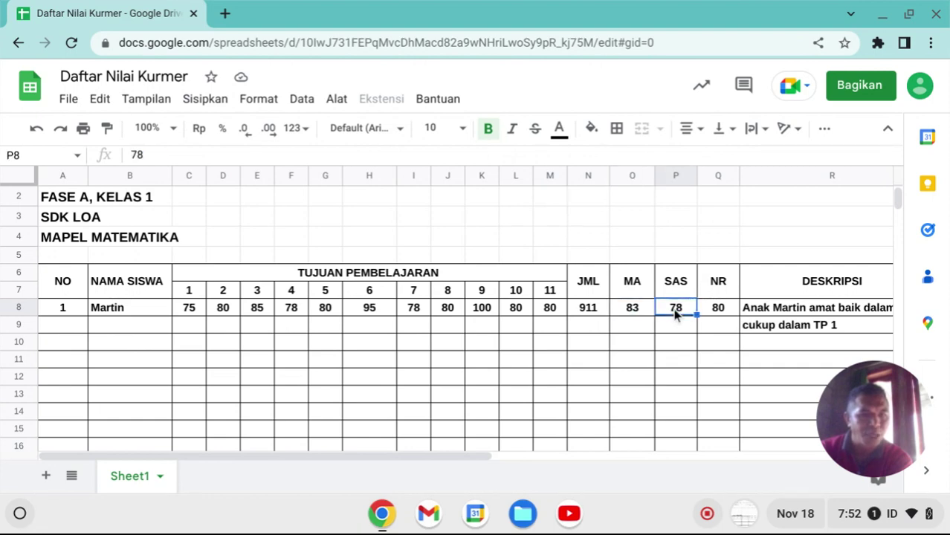
pyautogui.click(712, 309)
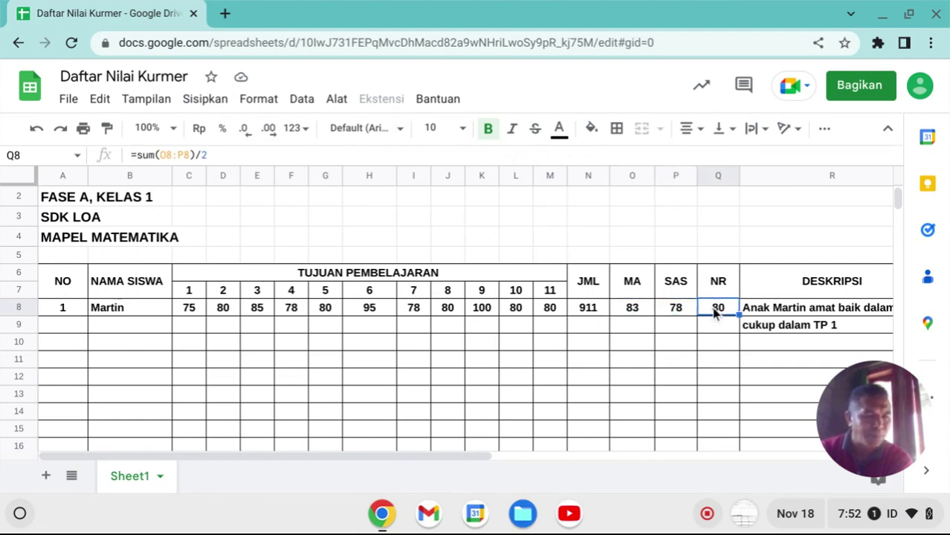
# Step: Compare the DESKRIPSI text with the student's scores for learning objectives 9 and 1
pyautogui.moveTo(468, 455); pyautogui.dragTo(546, 453)
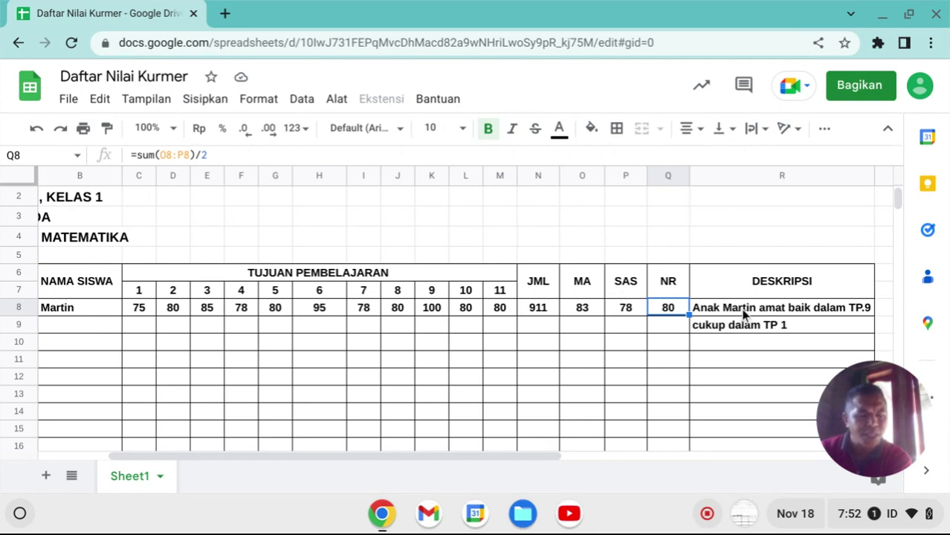
pyautogui.click(434, 311)
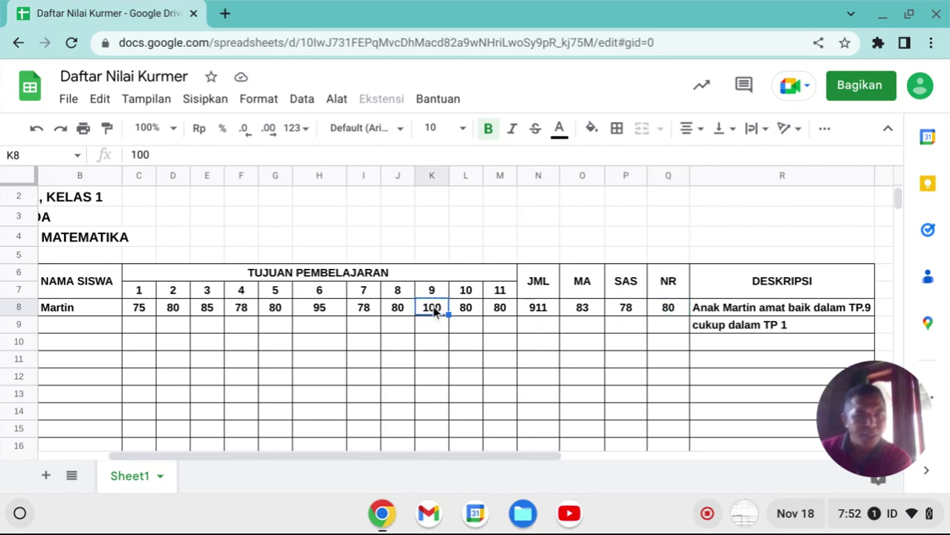
pyautogui.click(746, 330)
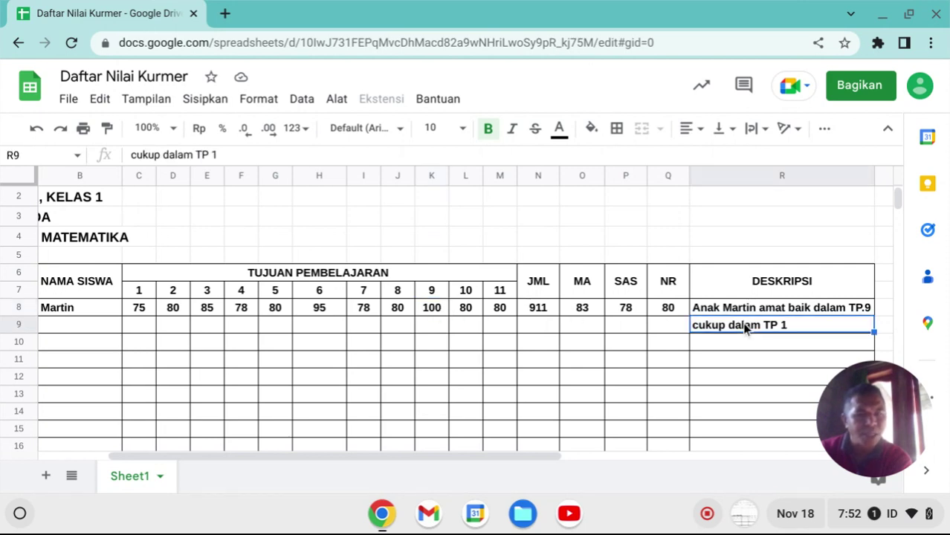
pyautogui.click(140, 310)
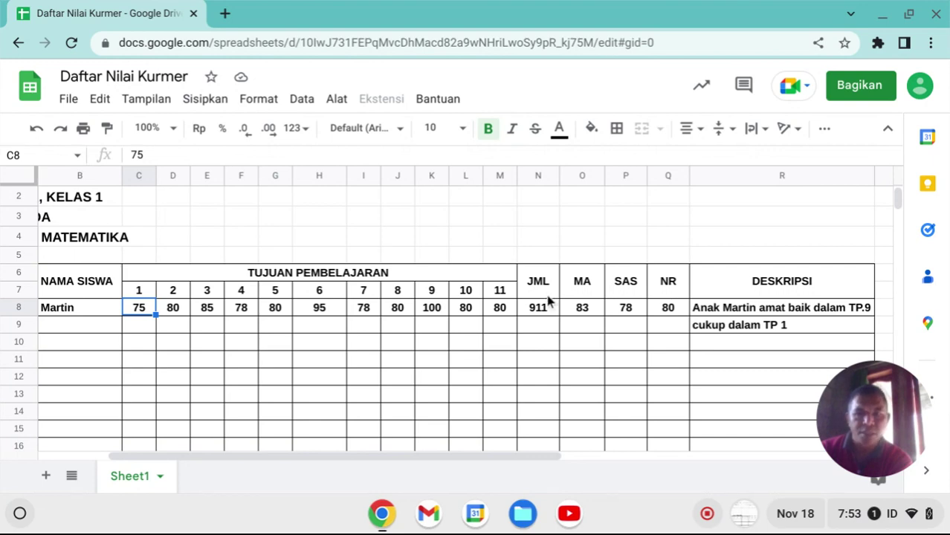
# Step: Review the TUJUAN PEMBELAJARAN, SAS and MA headings, the student's MA, SAS and NR cells, and the scores for objectives 9 and 1
pyautogui.click(437, 276)
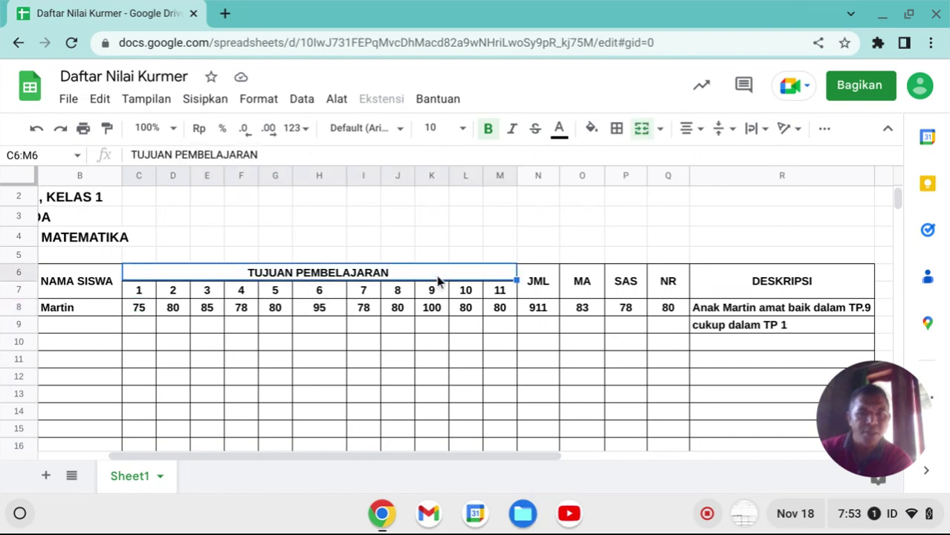
pyautogui.click(619, 288)
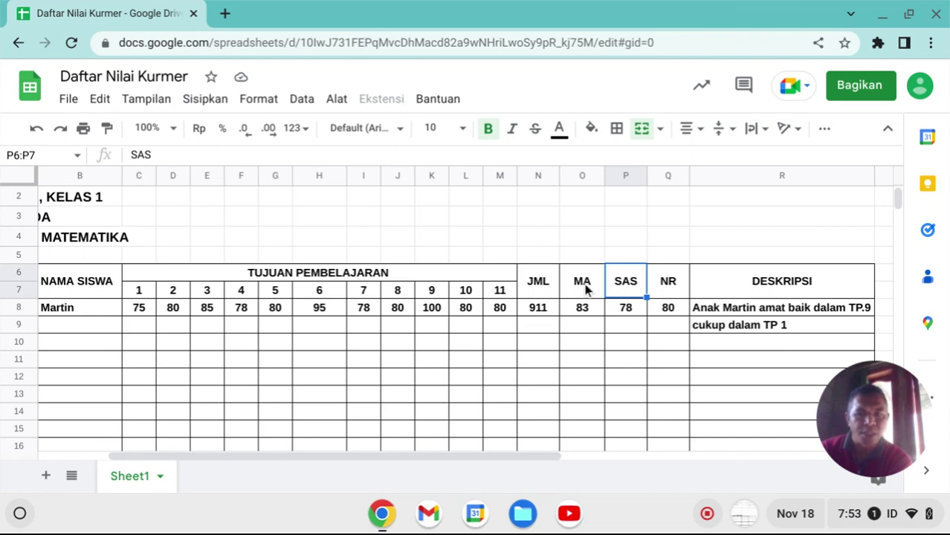
pyautogui.click(585, 292)
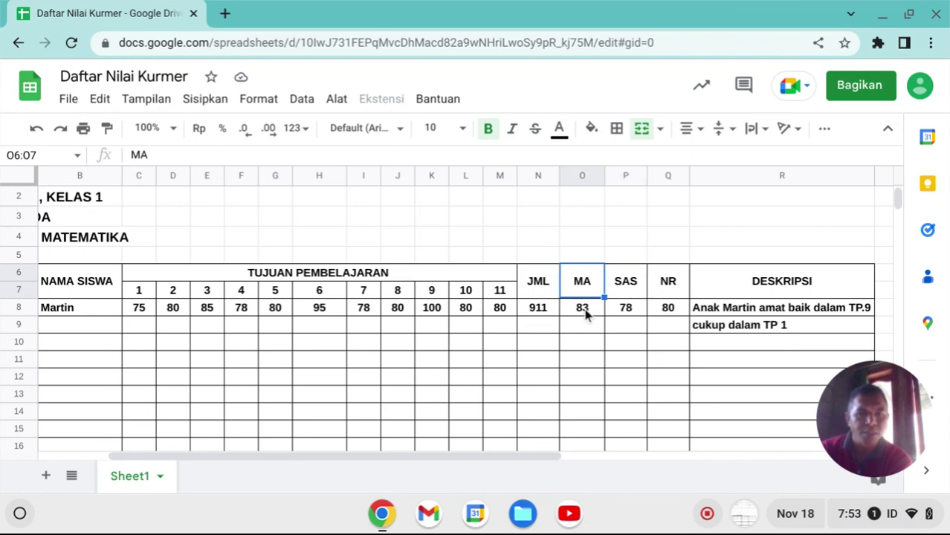
pyautogui.click(585, 311)
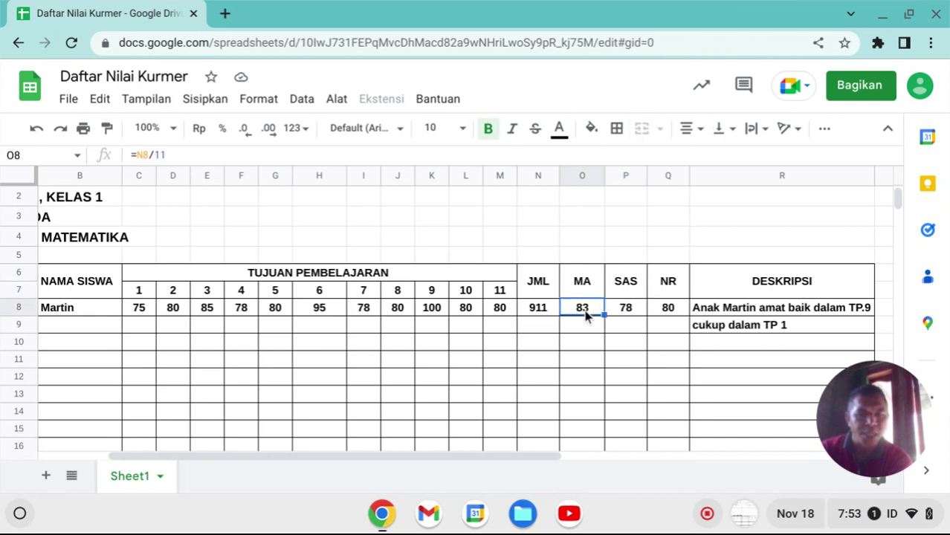
pyautogui.click(629, 310)
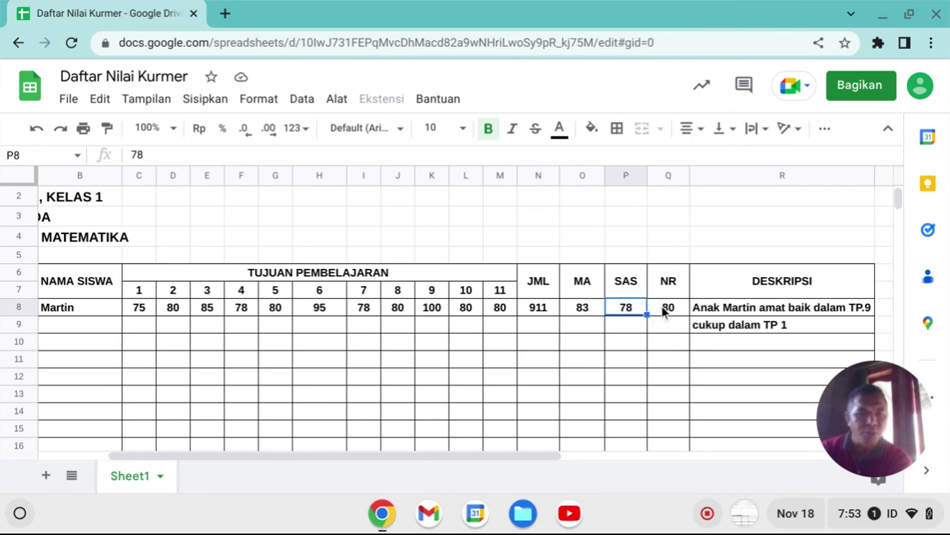
pyautogui.click(663, 312)
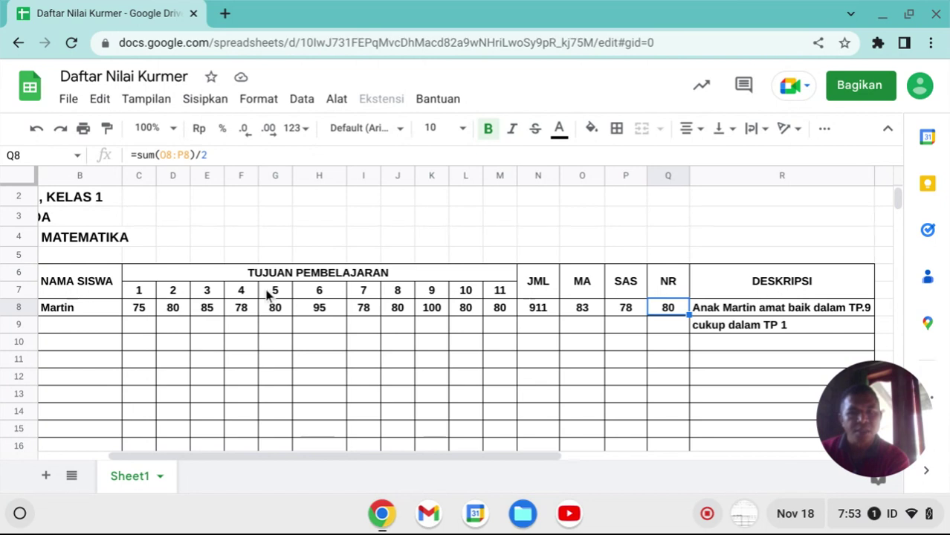
pyautogui.click(420, 310)
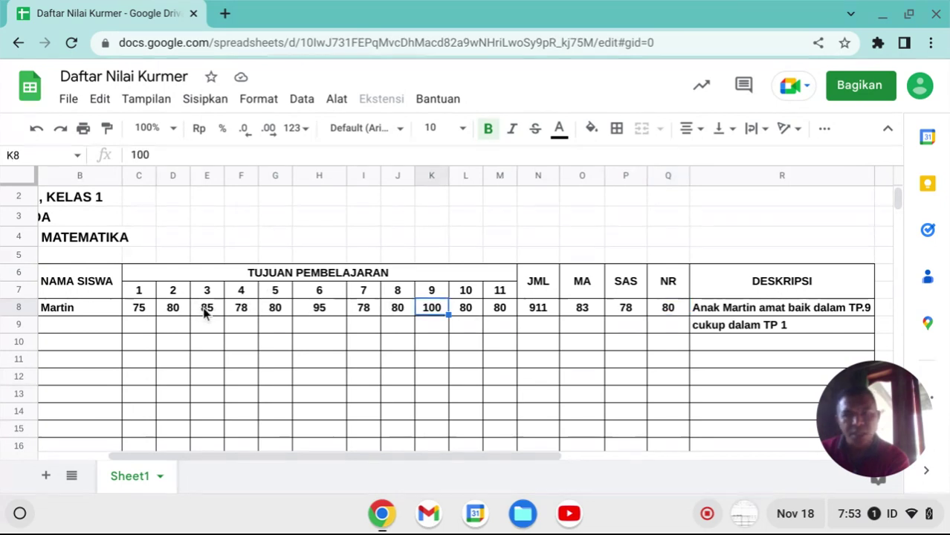
pyautogui.click(143, 308)
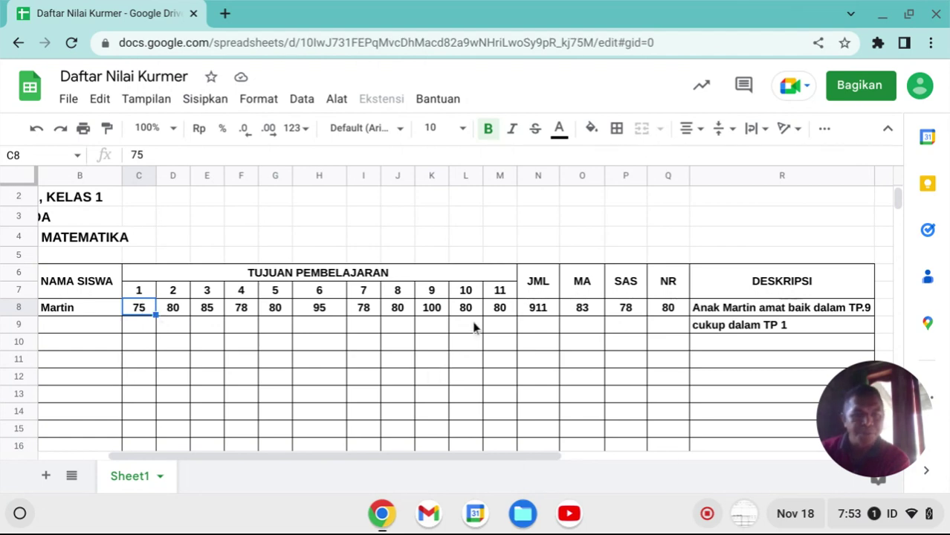
# Step: Examine the learning objective breakdown below the grade table, including "Menulis bilangan cacah 0-50" and its numbered sub-objectives
pyautogui.scroll(-3, 496, 355)
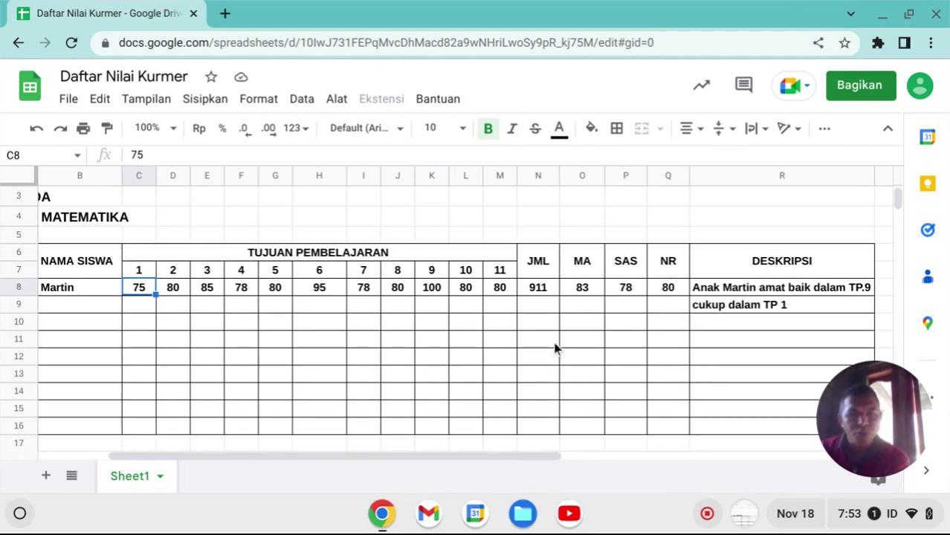
pyautogui.scroll(-2, 554, 347)
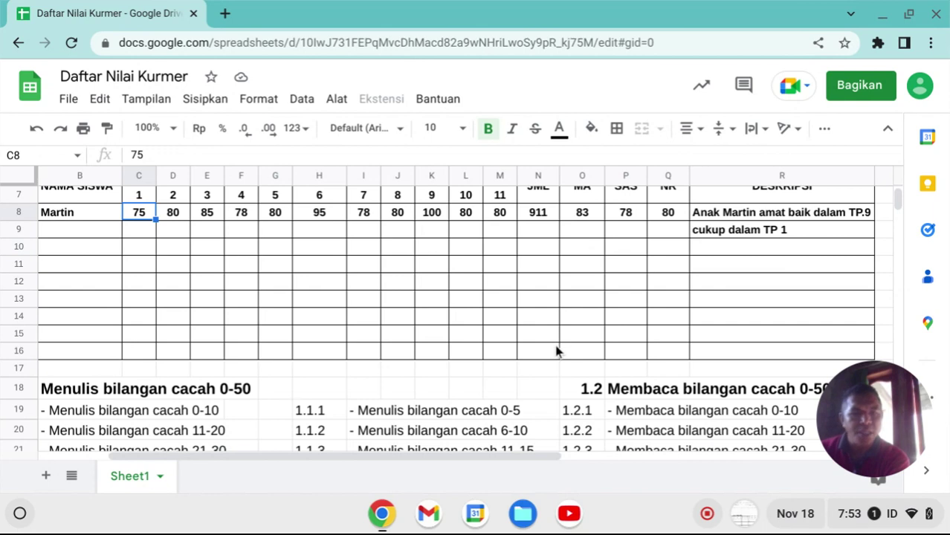
pyautogui.scroll(-2, 557, 347)
pyautogui.scroll(-2, 556, 354)
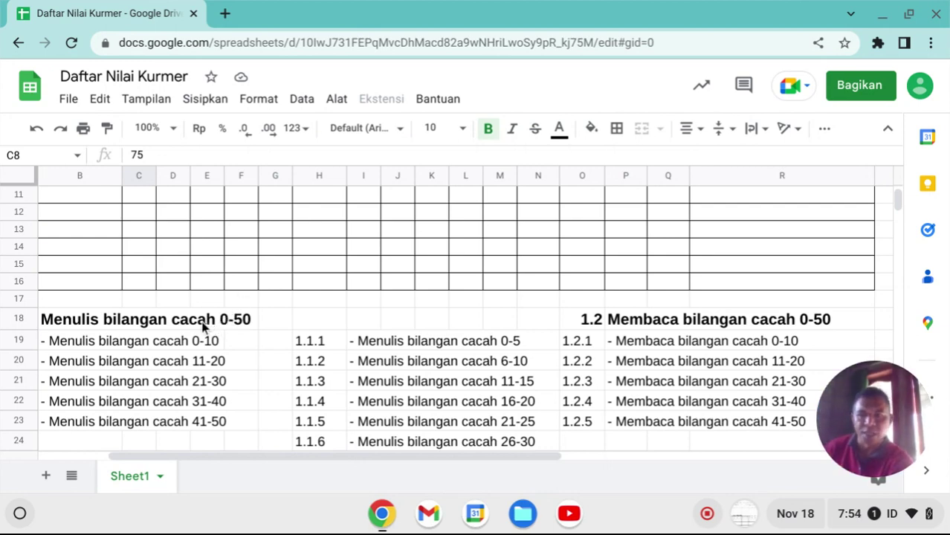
pyautogui.click(155, 329)
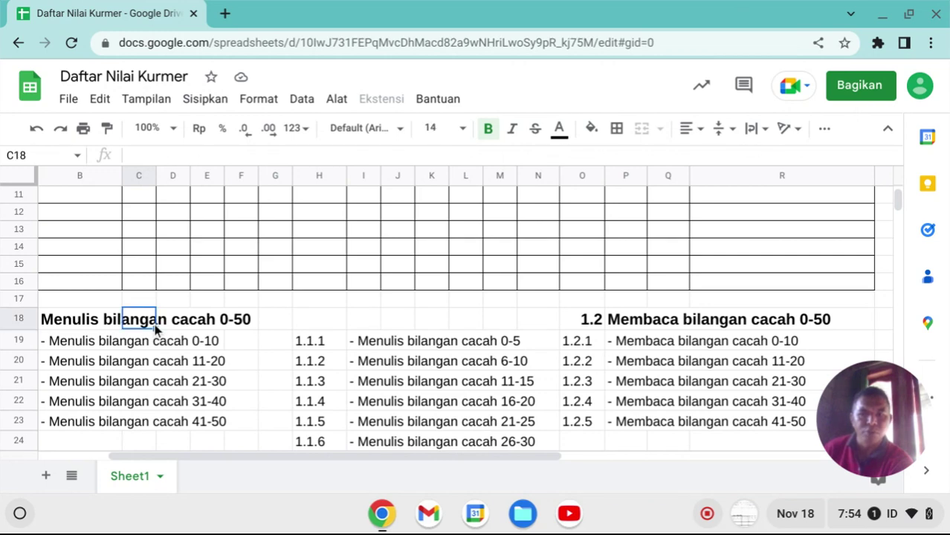
pyautogui.click(61, 325)
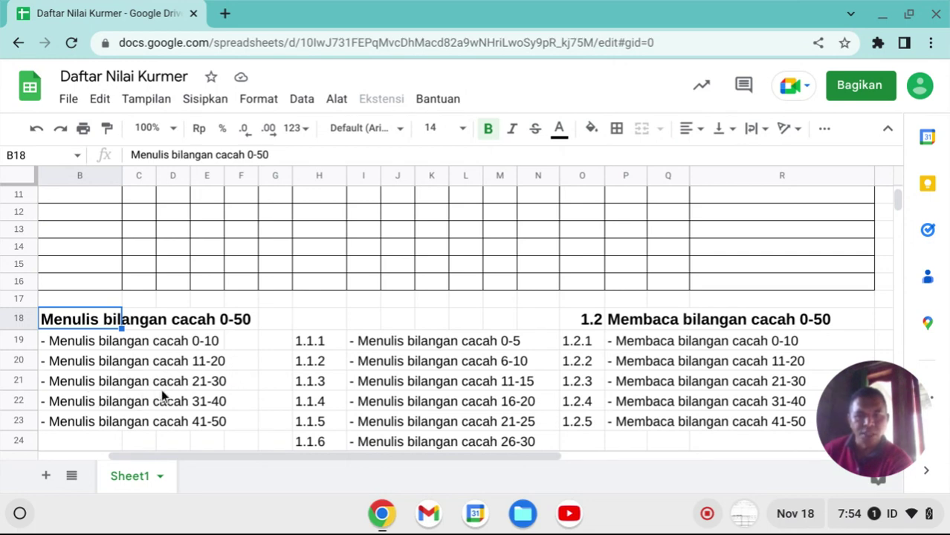
pyautogui.click(234, 400)
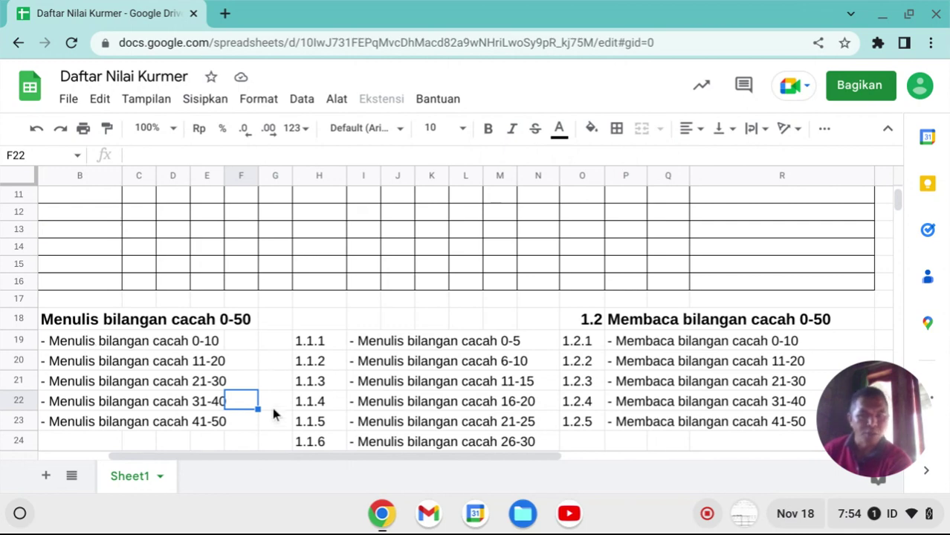
pyautogui.scroll(-3, 382, 394)
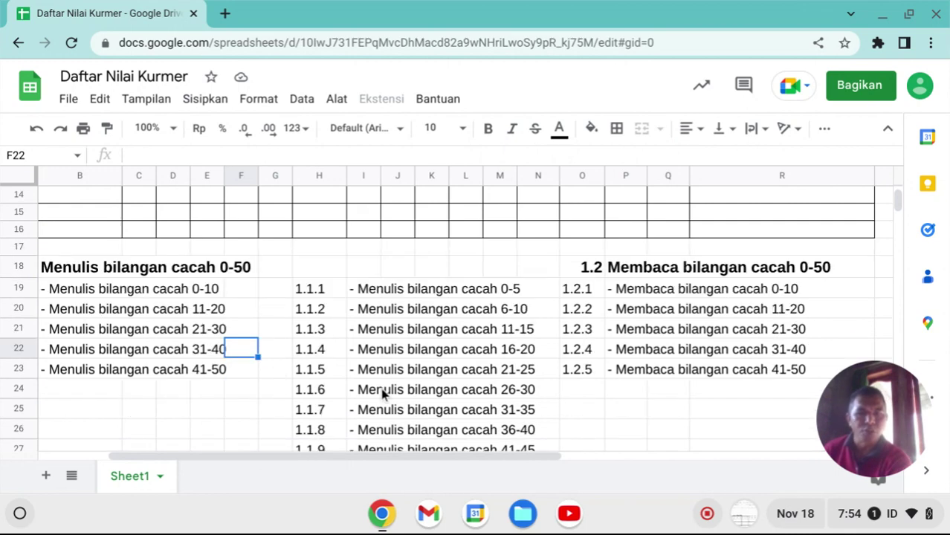
pyautogui.scroll(-1, 451, 355)
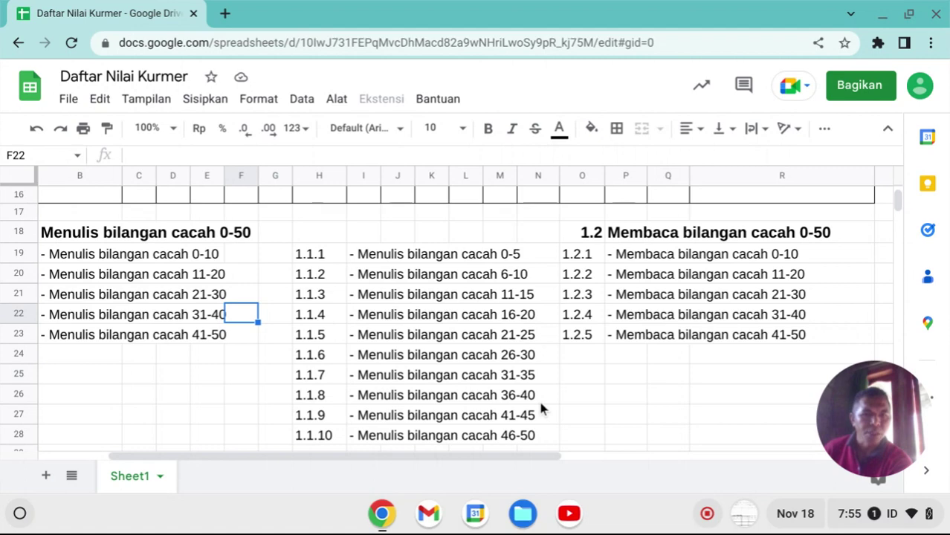
pyautogui.scroll(3, 540, 407)
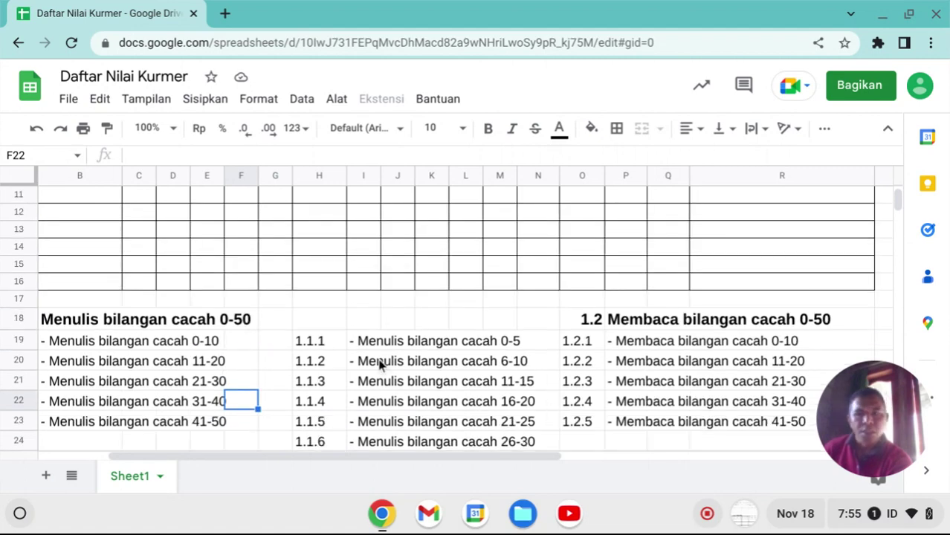
# Step: Relate the sub-objective "Menulis bilangan cacah 0-10" in B19 to the student's objective 1 score in C8
pyautogui.click(85, 341)
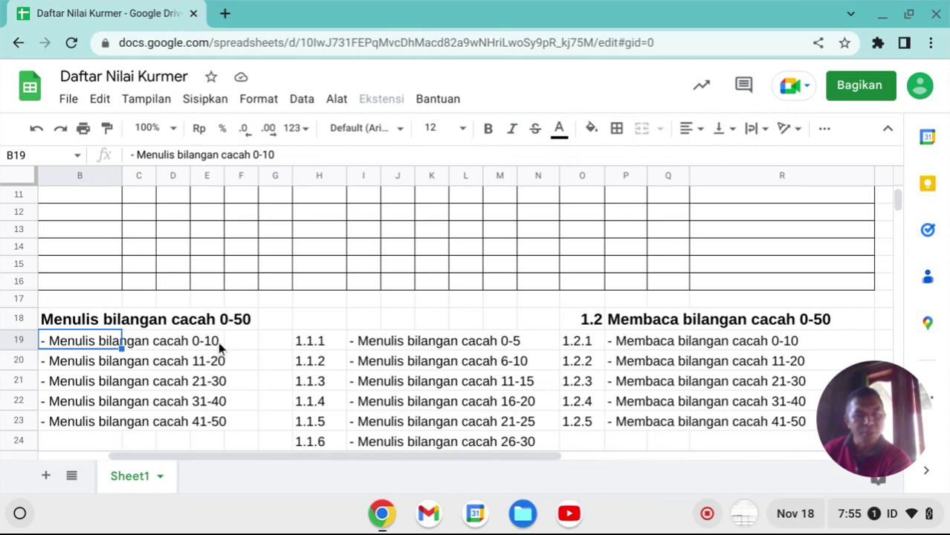
pyautogui.scroll(3, 230, 353)
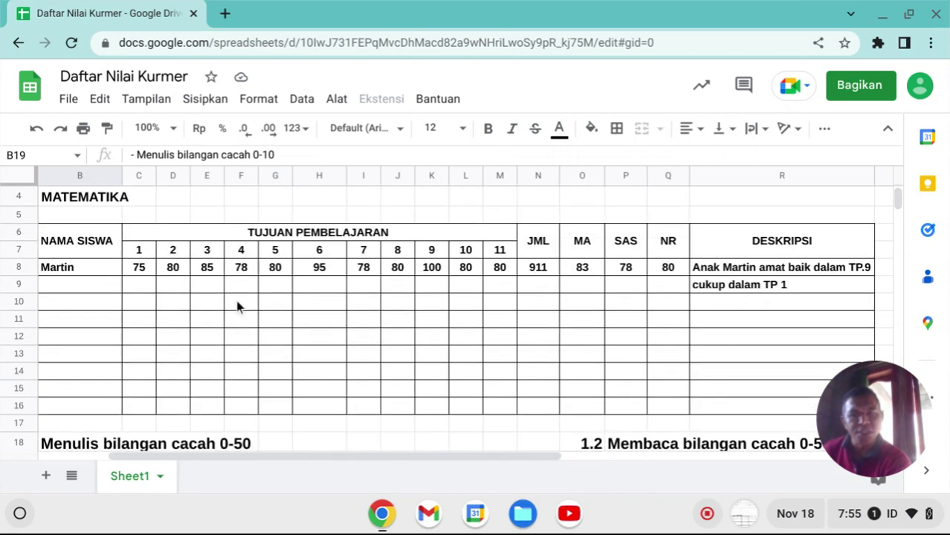
pyautogui.click(139, 268)
pyautogui.scroll(-2, 156, 297)
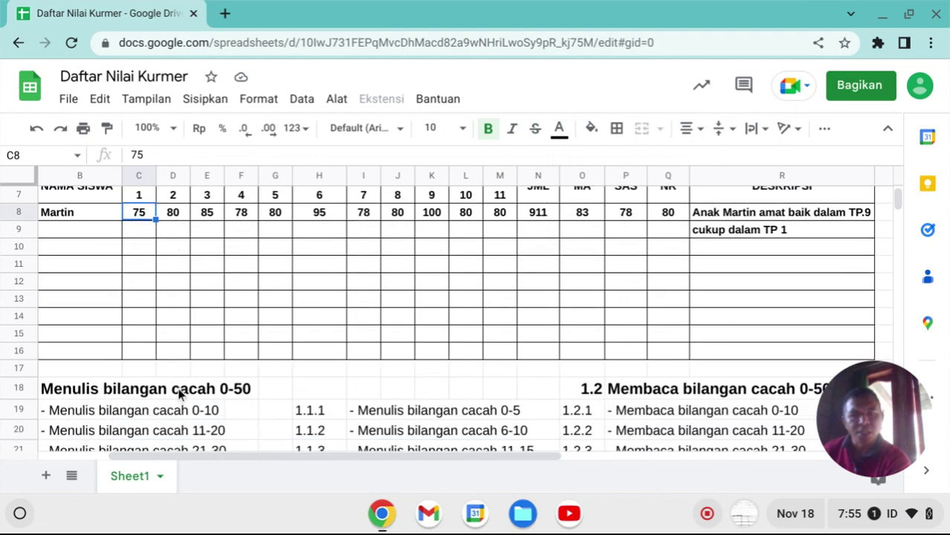
# Step: Go through the sub-objectives under "Menulis bilangan cacah 0-50" one by one, from B19 to B23
pyautogui.scroll(-1, 181, 385)
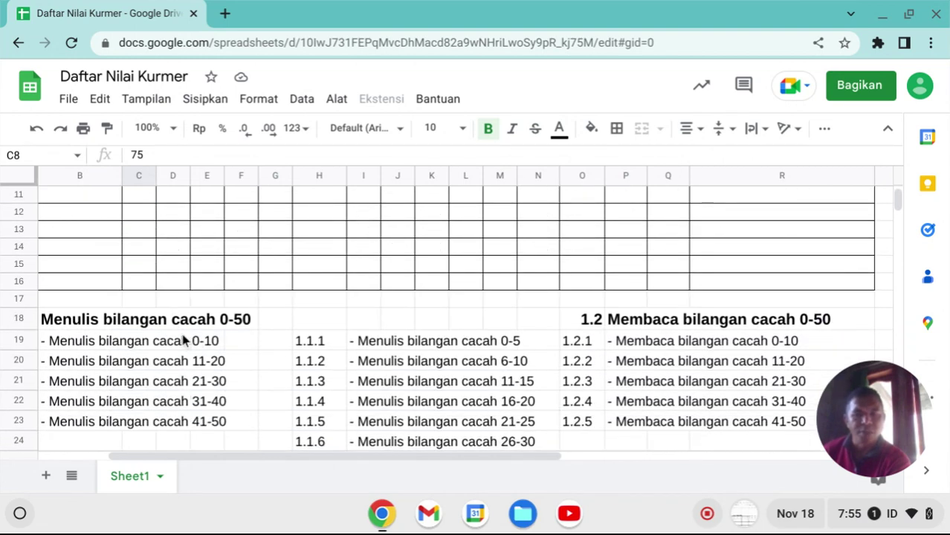
pyautogui.scroll(3, 191, 364)
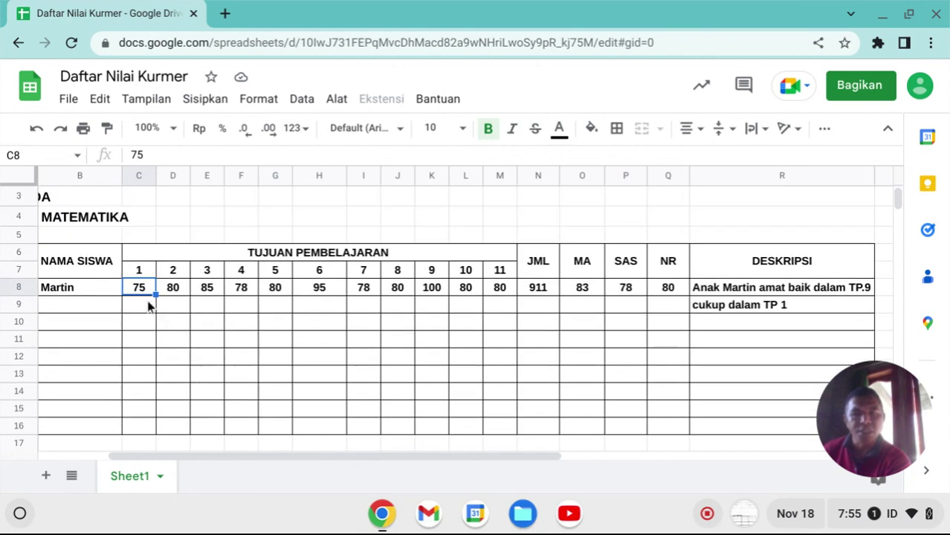
pyautogui.scroll(-3, 145, 308)
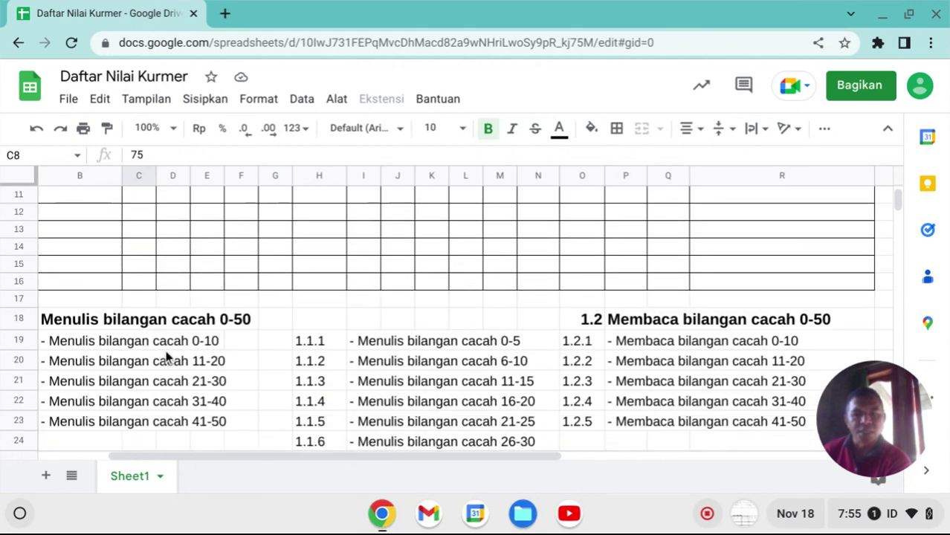
pyautogui.click(55, 342)
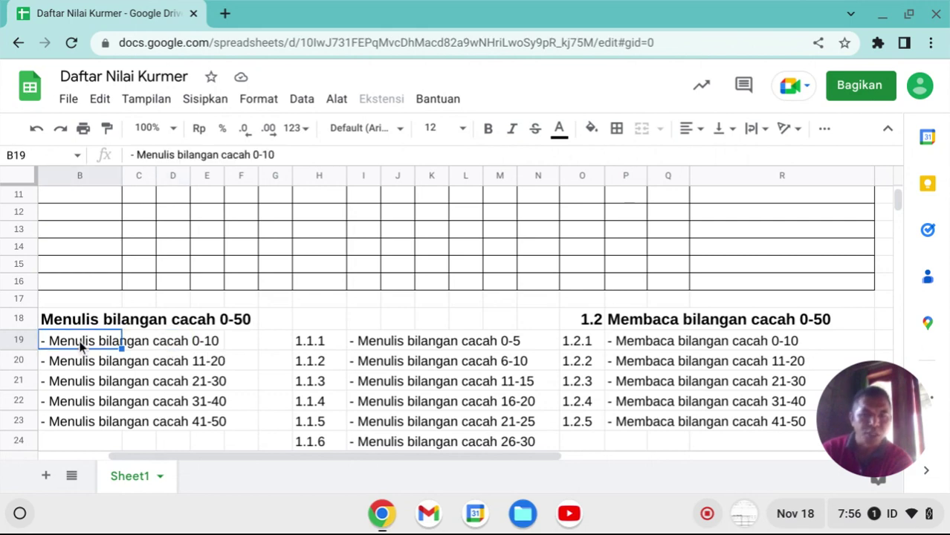
pyautogui.click(94, 369)
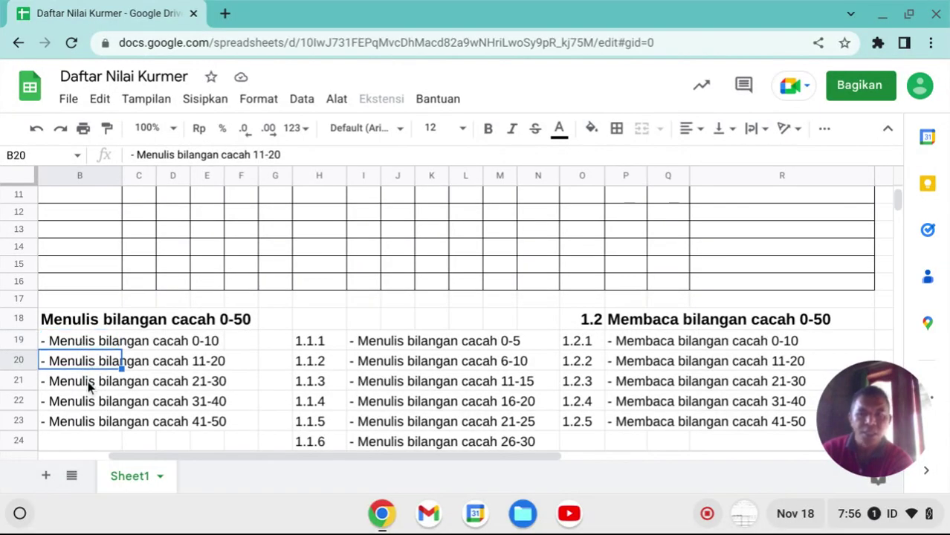
pyautogui.click(87, 381)
pyautogui.click(80, 401)
pyautogui.click(82, 420)
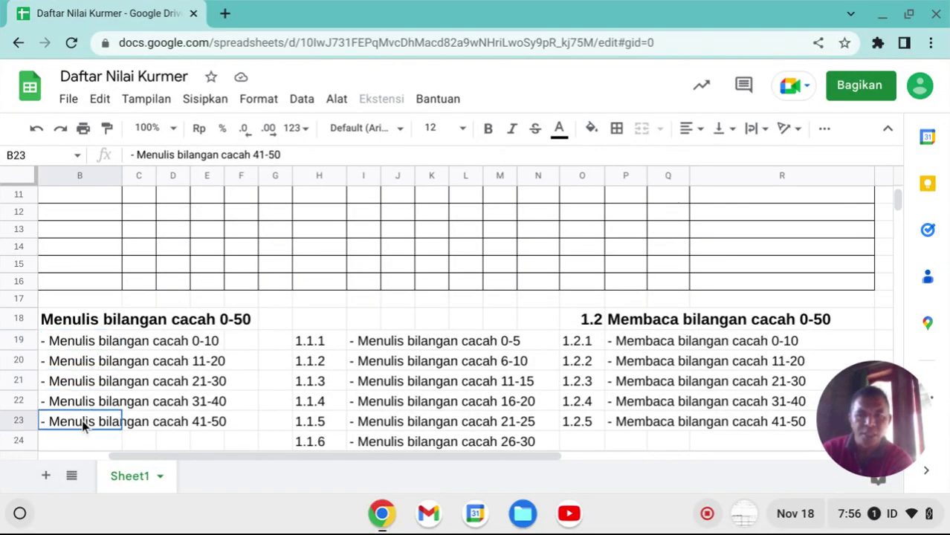
# Step: Review the finer sub-objectives 1.1.1 to 1.1.10 and relate them to the student's objective 1 score in C8
pyautogui.scroll(-2, 246, 401)
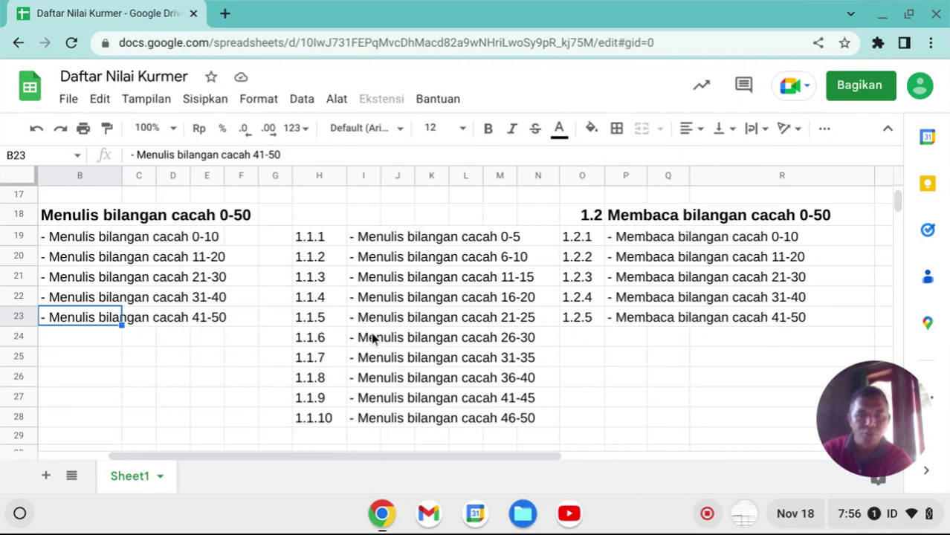
pyautogui.scroll(2, 361, 362)
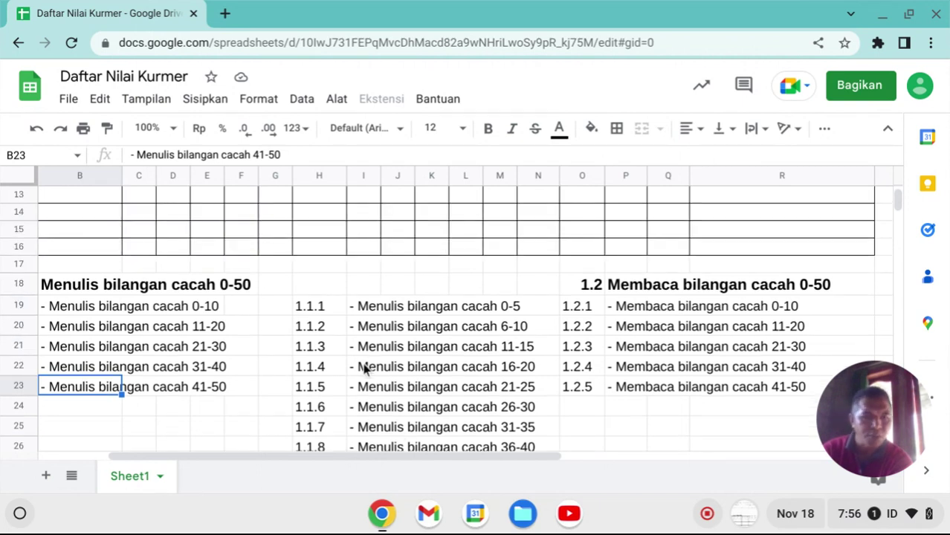
pyautogui.scroll(5, 362, 367)
pyautogui.scroll(1, 364, 375)
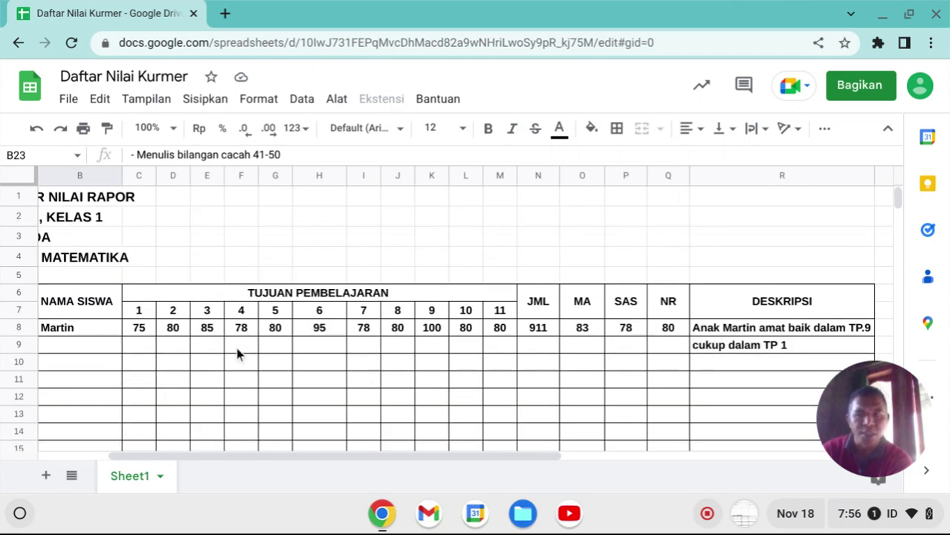
pyautogui.click(142, 328)
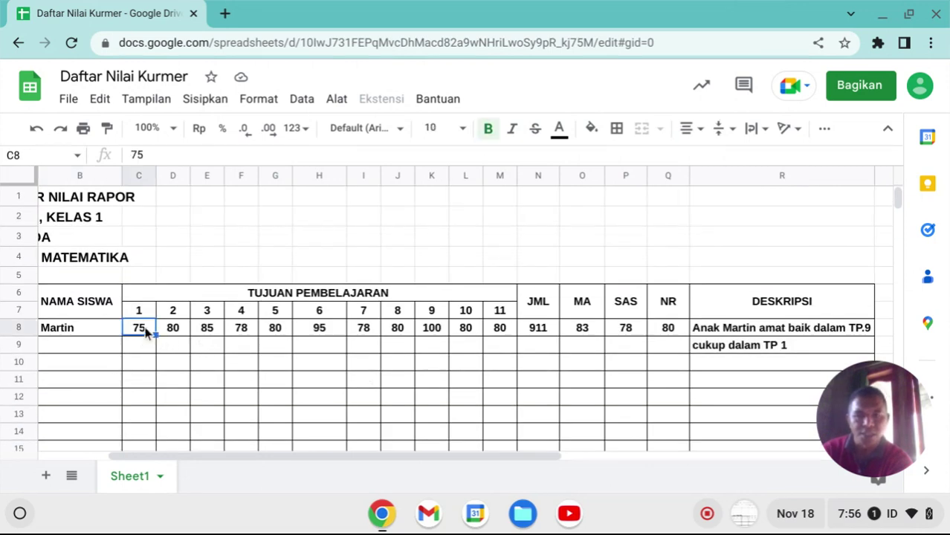
# Step: Review the "Membaca bilangan cacah 0-50" sub-objectives 1.2.1 to 1.2.5 and check the student's objective 2 score in D8
pyautogui.scroll(-1, 145, 335)
pyautogui.scroll(-5, 163, 343)
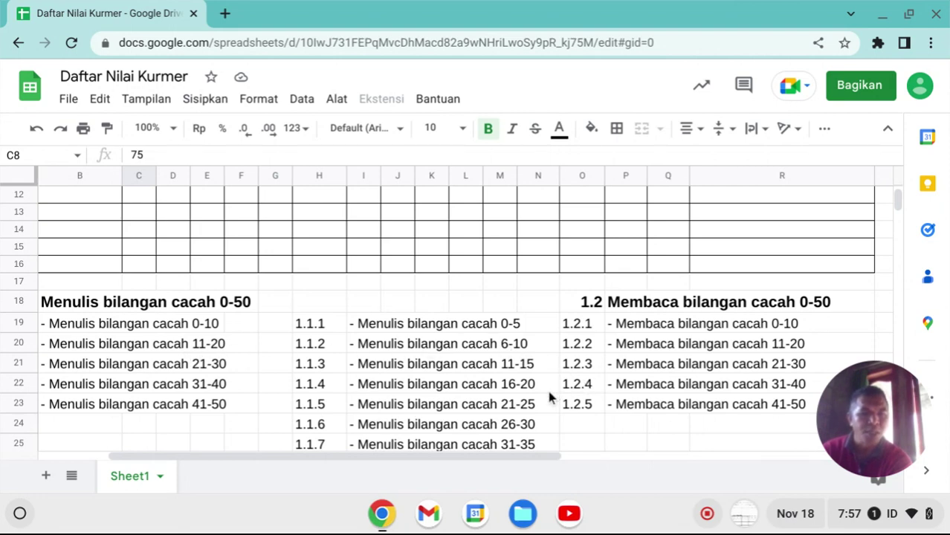
pyautogui.scroll(3, 371, 399)
pyautogui.scroll(1, 256, 379)
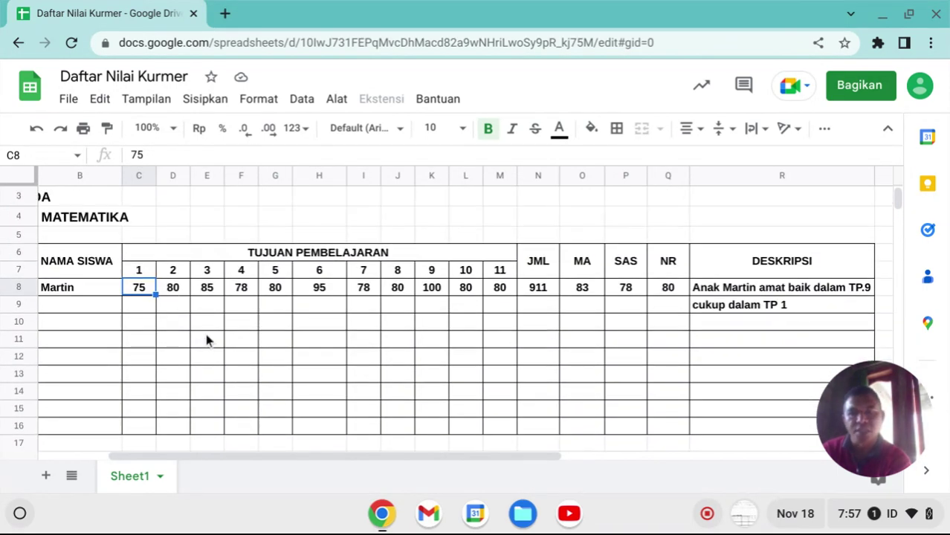
pyautogui.click(175, 292)
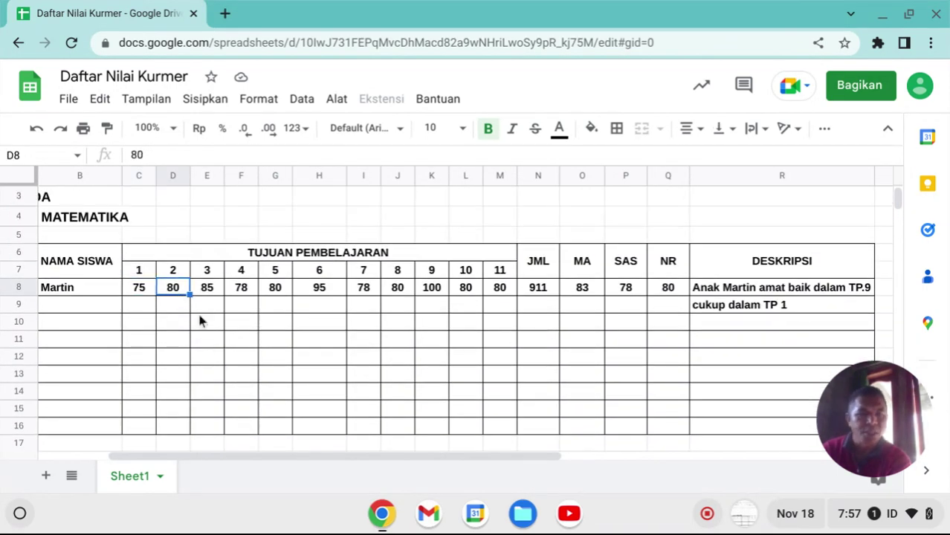